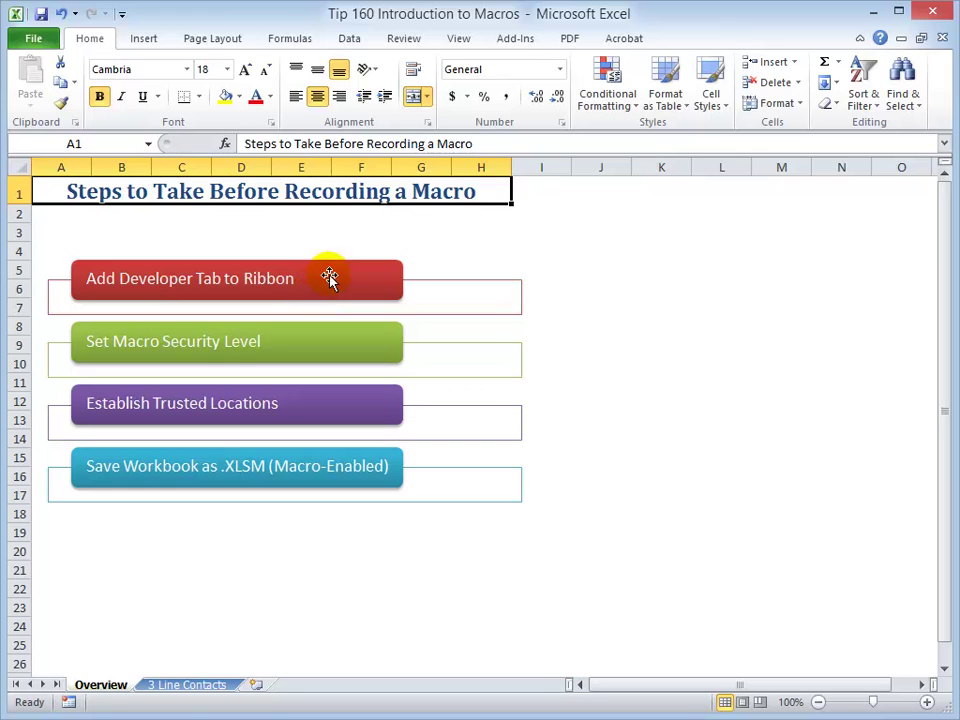
Check the View tab's Macros dropdown, then open the File Info page for Tip 160 Introduction to Macros.
left_click(458, 42)
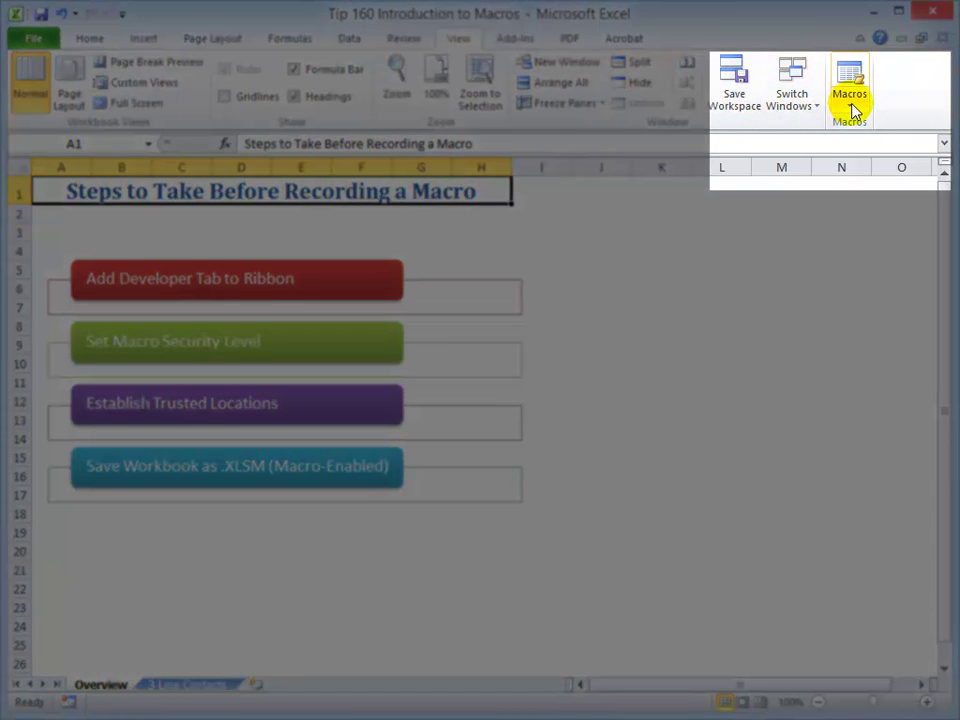
left_click(851, 108)
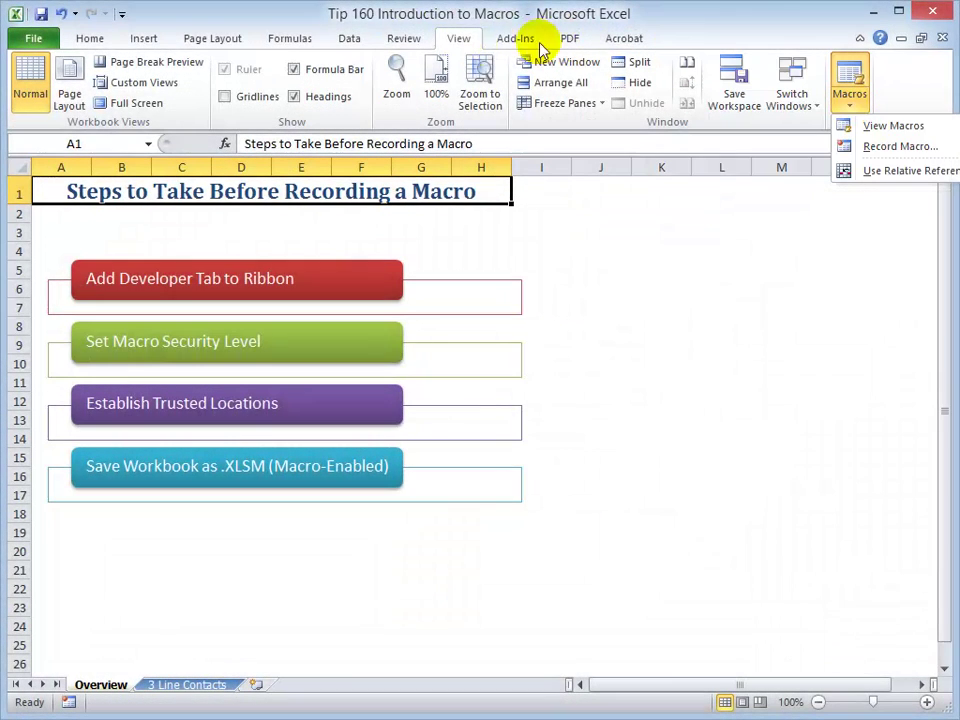
left_click(35, 40)
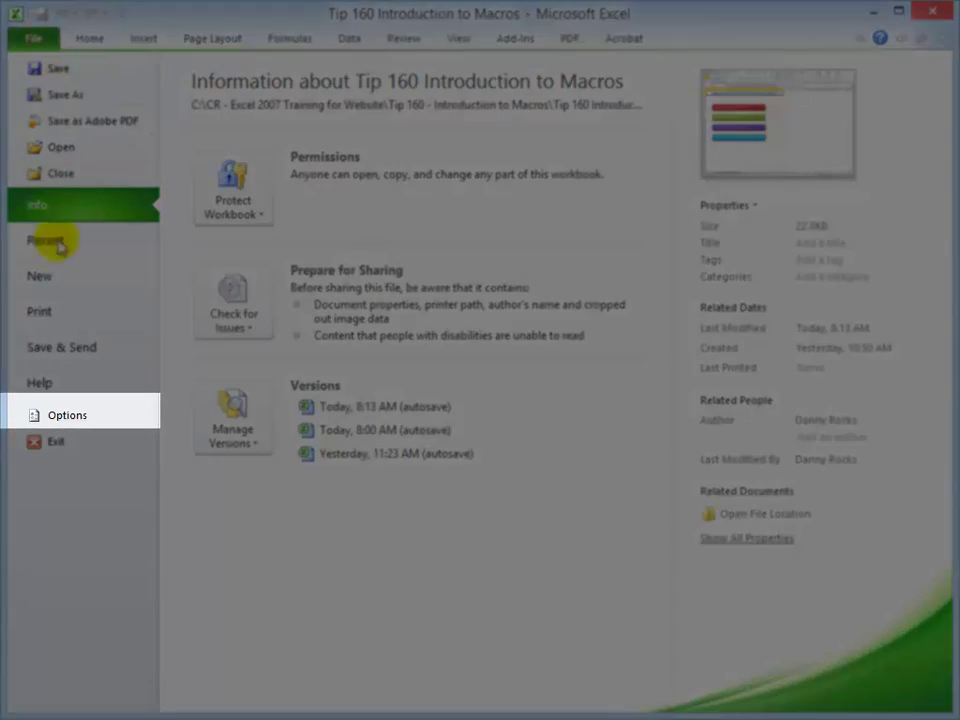
Tick Developer under Main Tabs in Customize Ribbon, apply it, and view the Developer tab's commands.
left_click(74, 414)
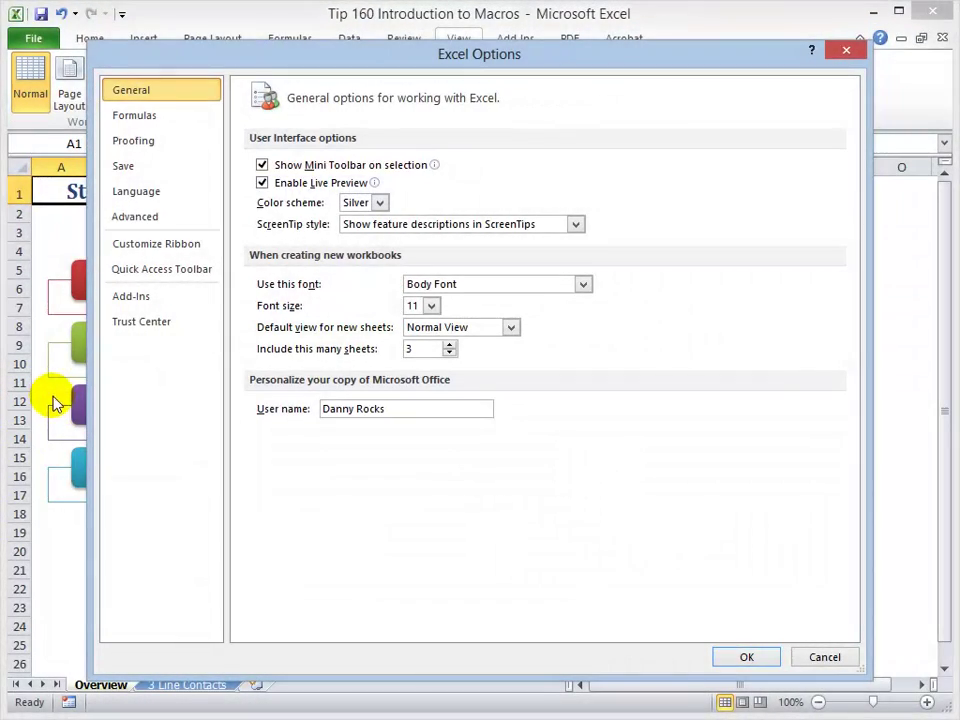
left_click(138, 256)
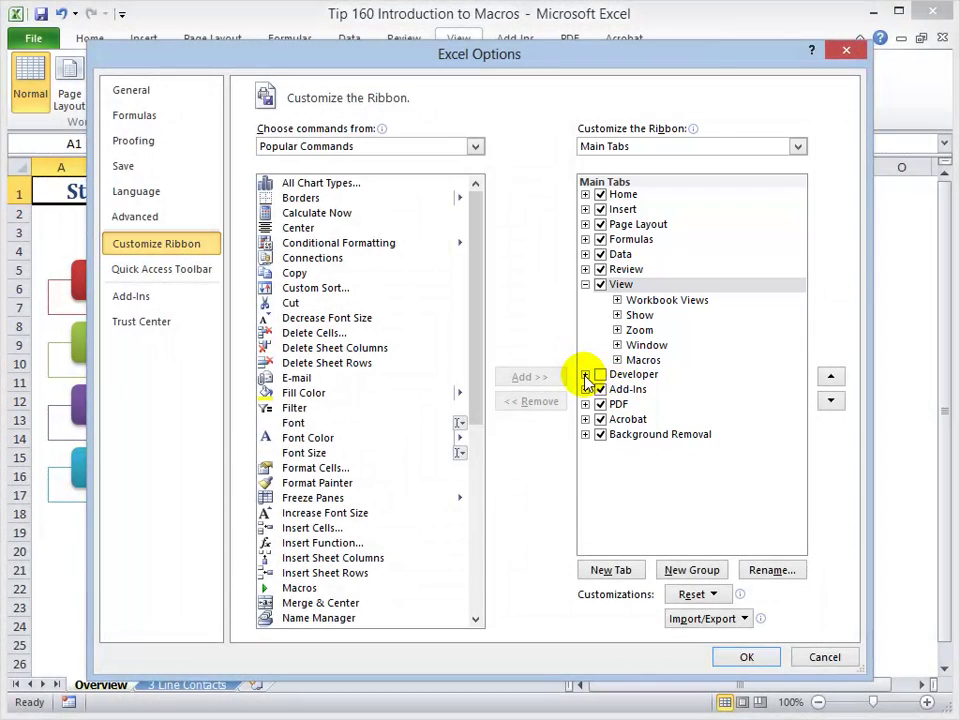
left_click(585, 375)
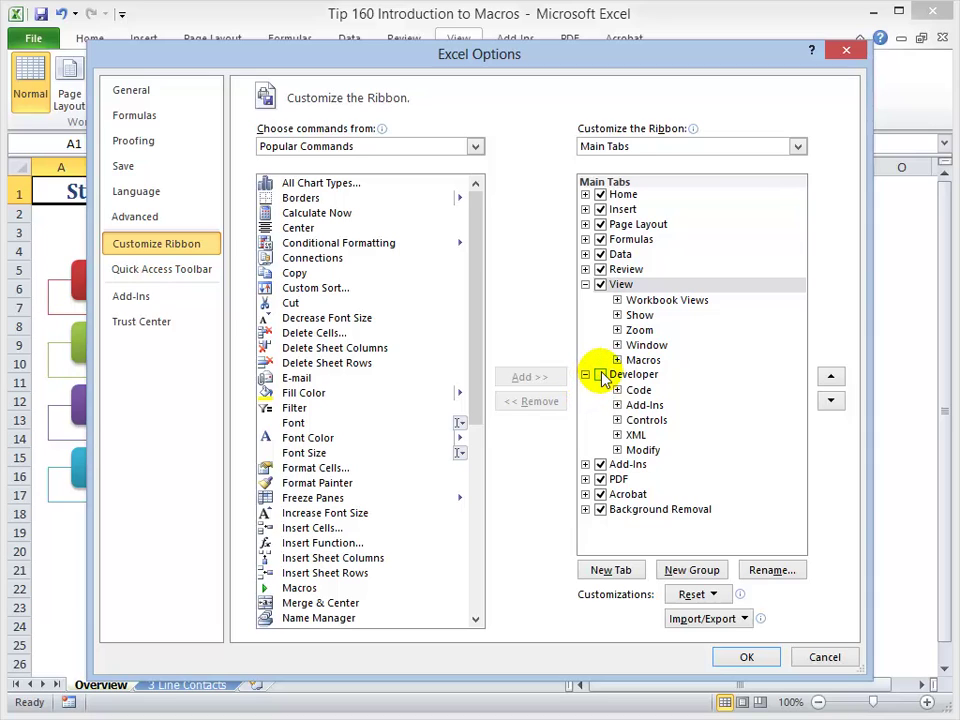
left_click(601, 375)
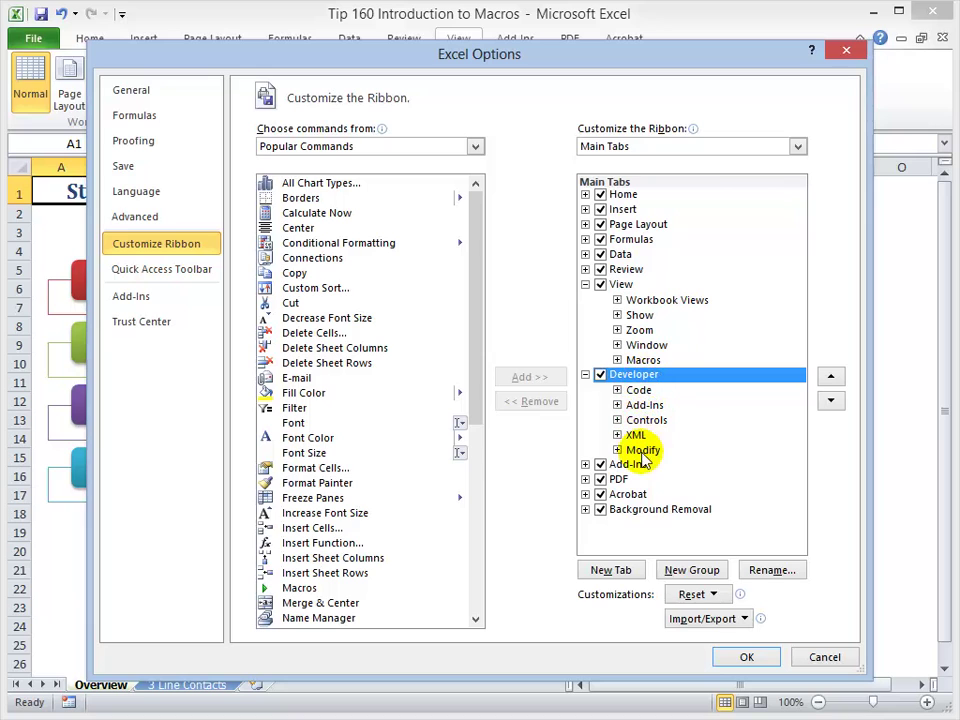
left_click(746, 657)
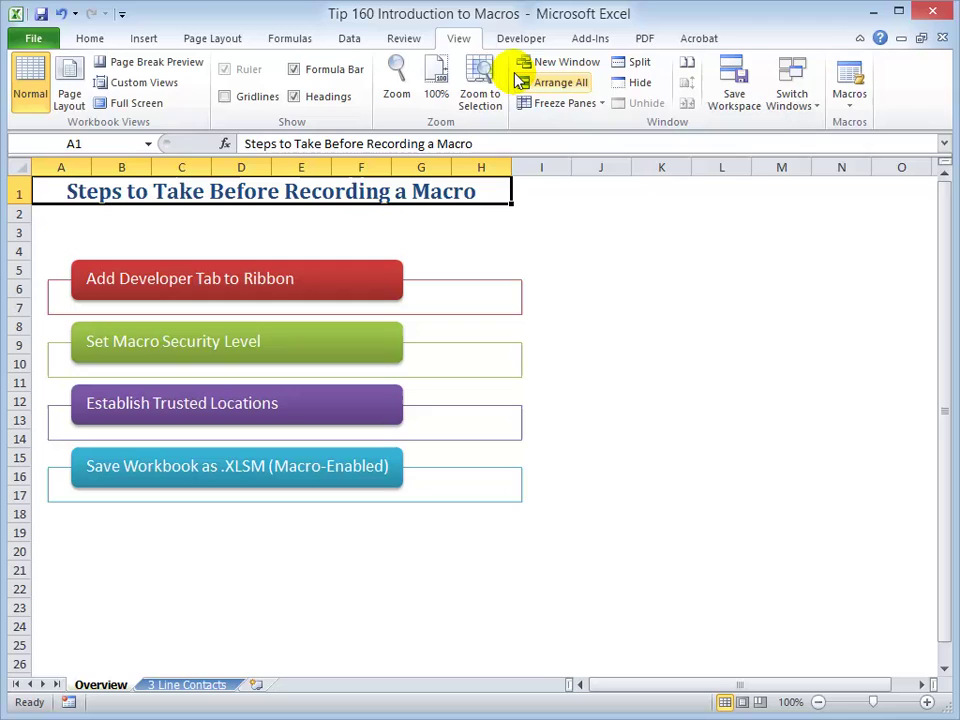
left_click(516, 38)
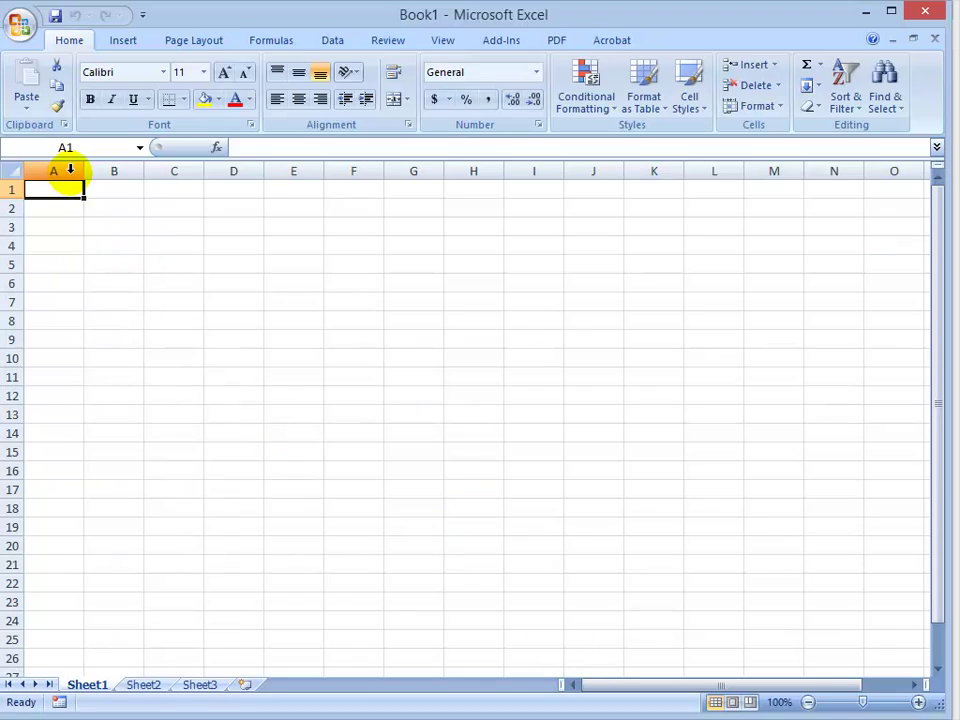
Turn on 'Show Developer tab in the Ribbon' in Excel Options Popular, then view the Developer tab.
left_click(19, 24)
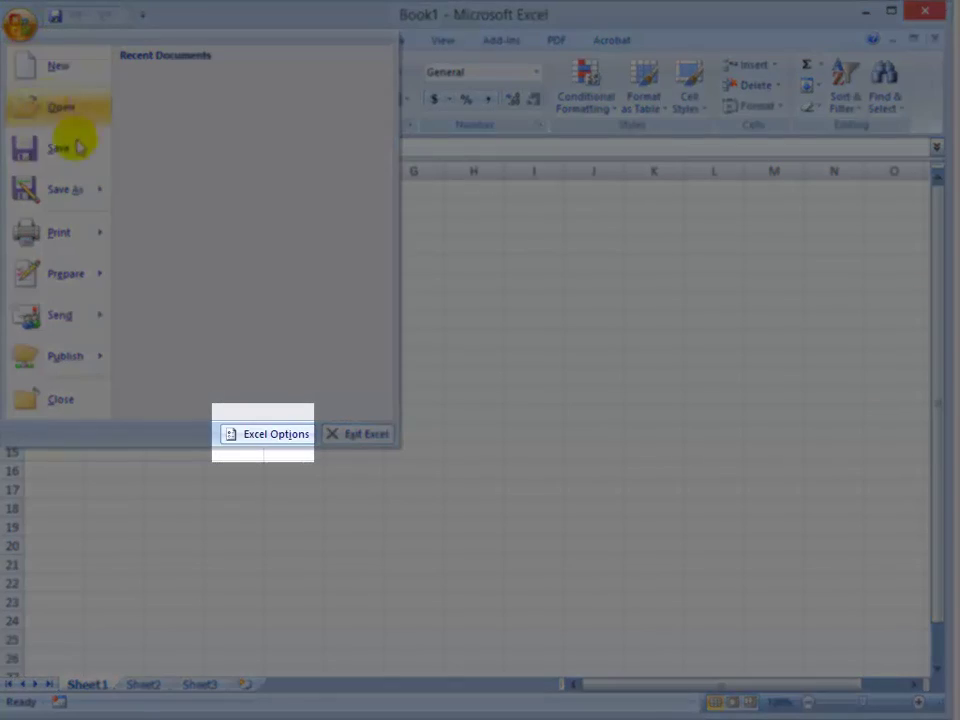
left_click(278, 434)
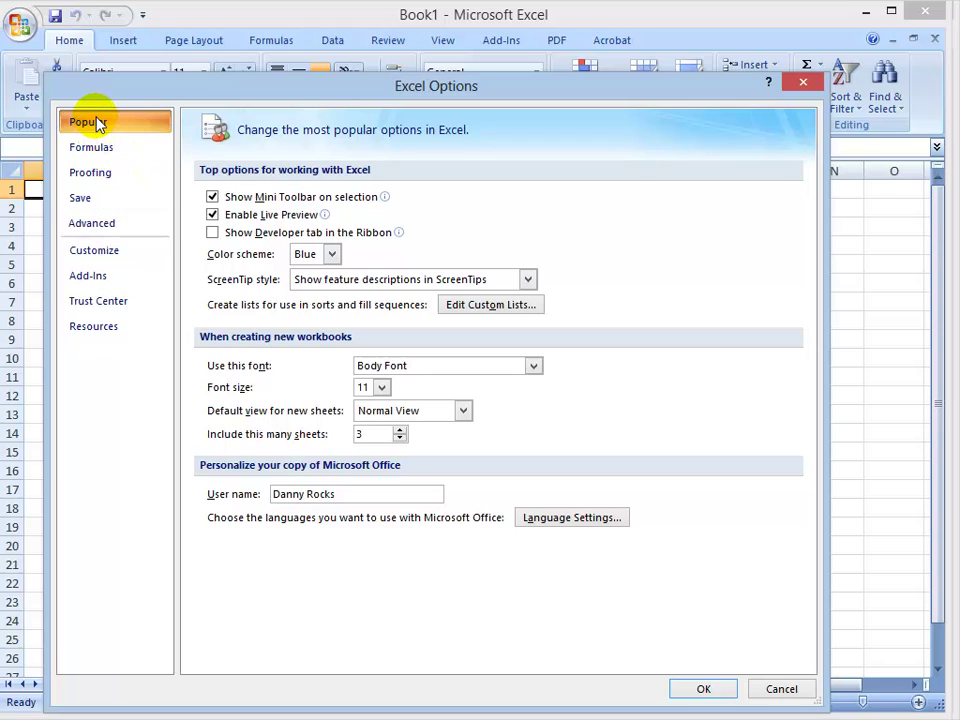
left_click(212, 233)
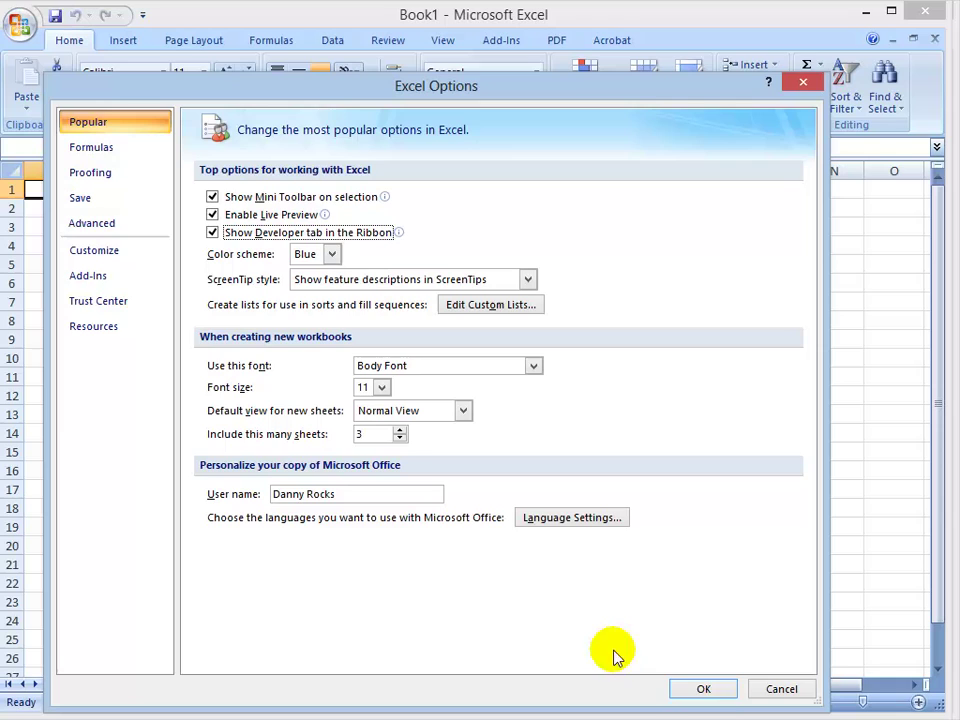
left_click(721, 692)
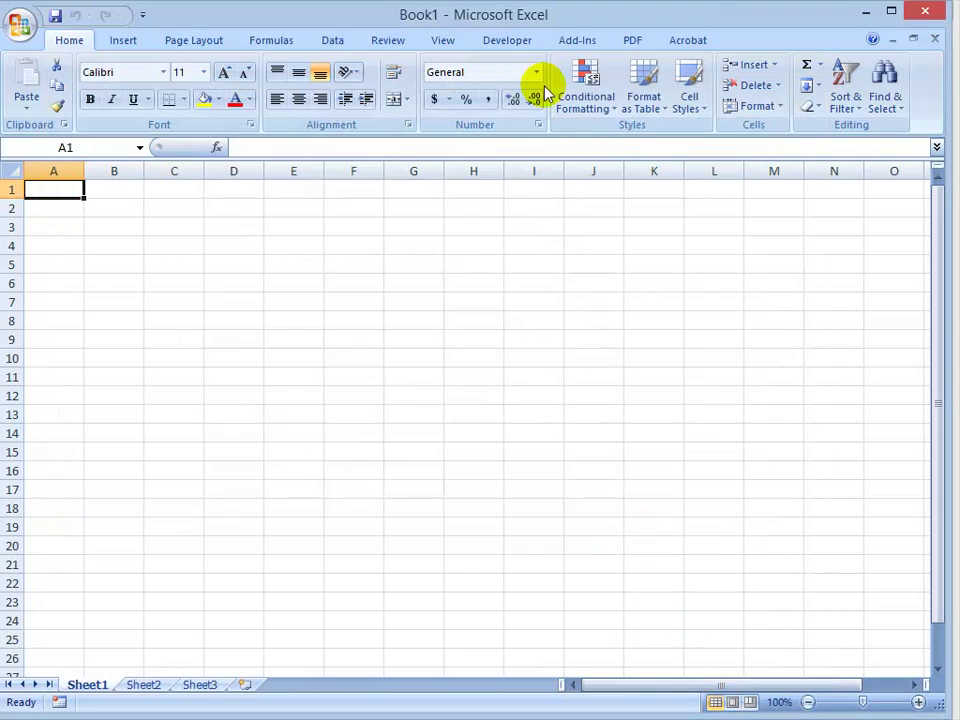
left_click(516, 42)
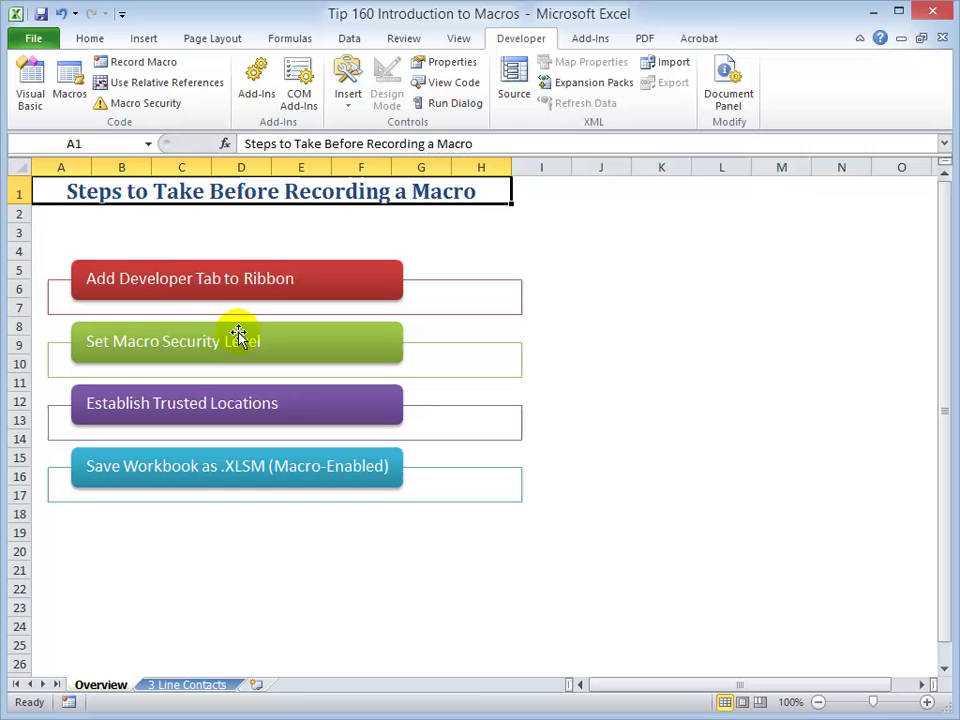
Go from Excel Options to Trust Center Settings, showing Macro Settings with 'Disable all macros with notification'.
left_click(33, 38)
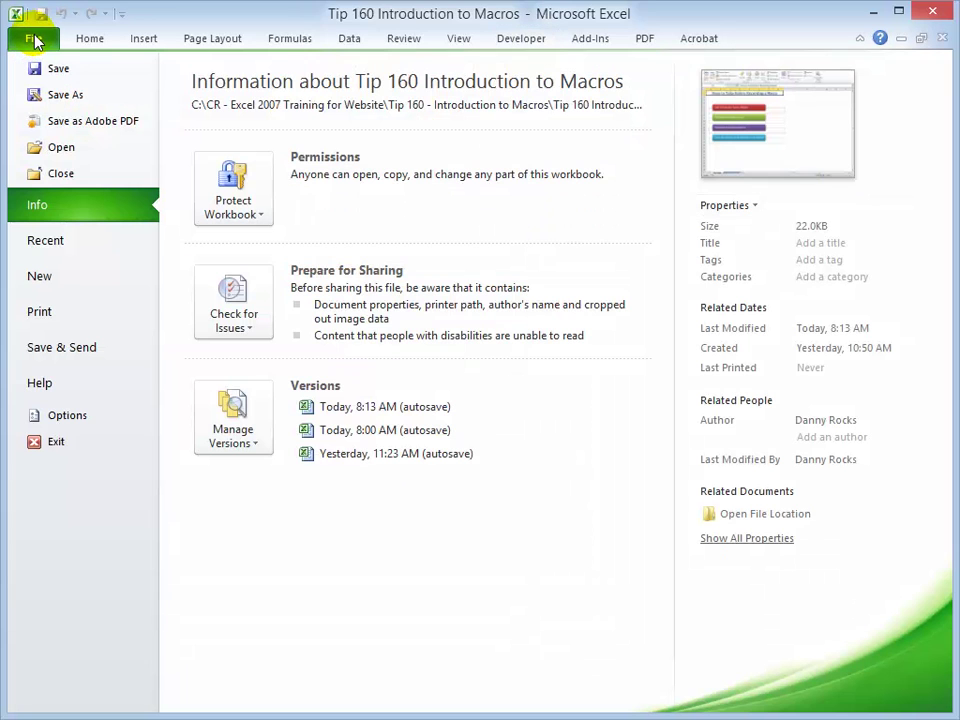
left_click(68, 415)
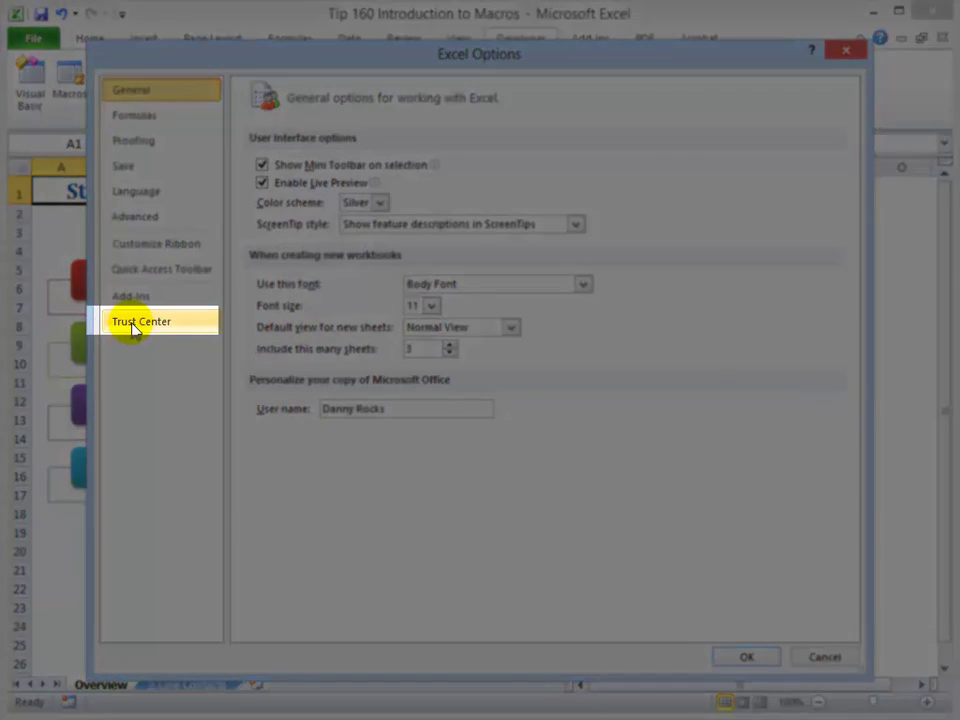
left_click(134, 322)
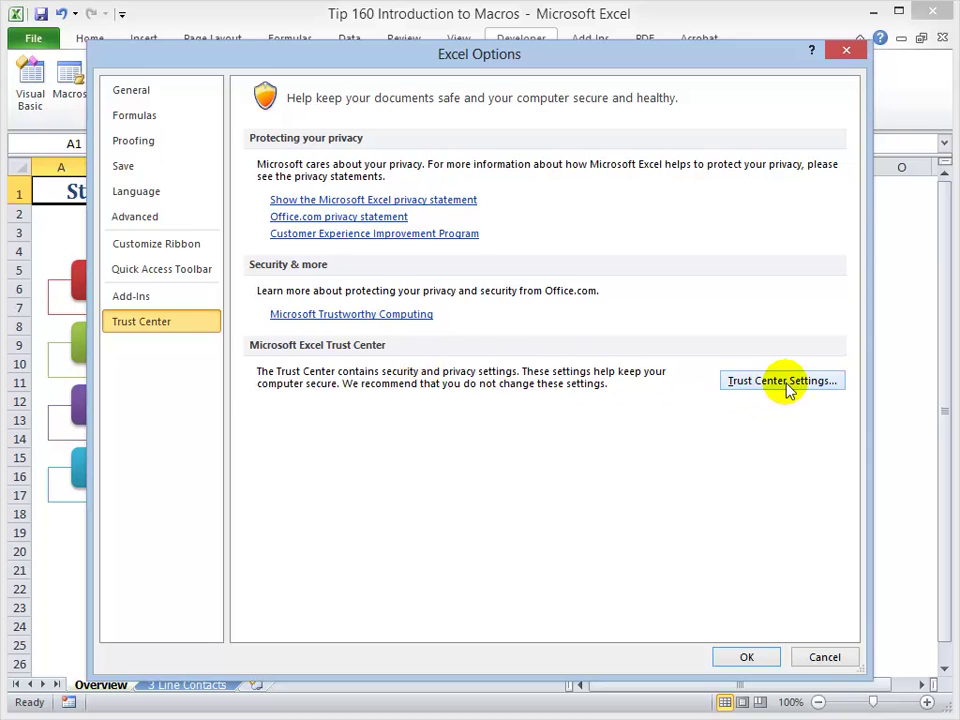
left_click(783, 382)
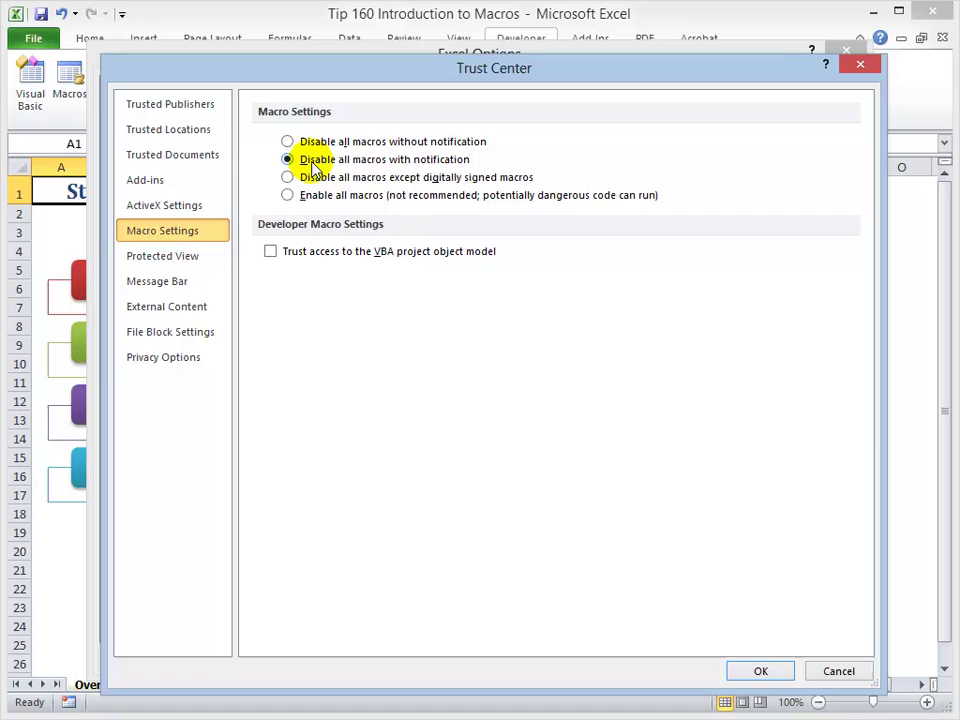
Under Trusted Locations, try adding the Templates folder as a new trusted location, subfolders left untrusted.
left_click(204, 135)
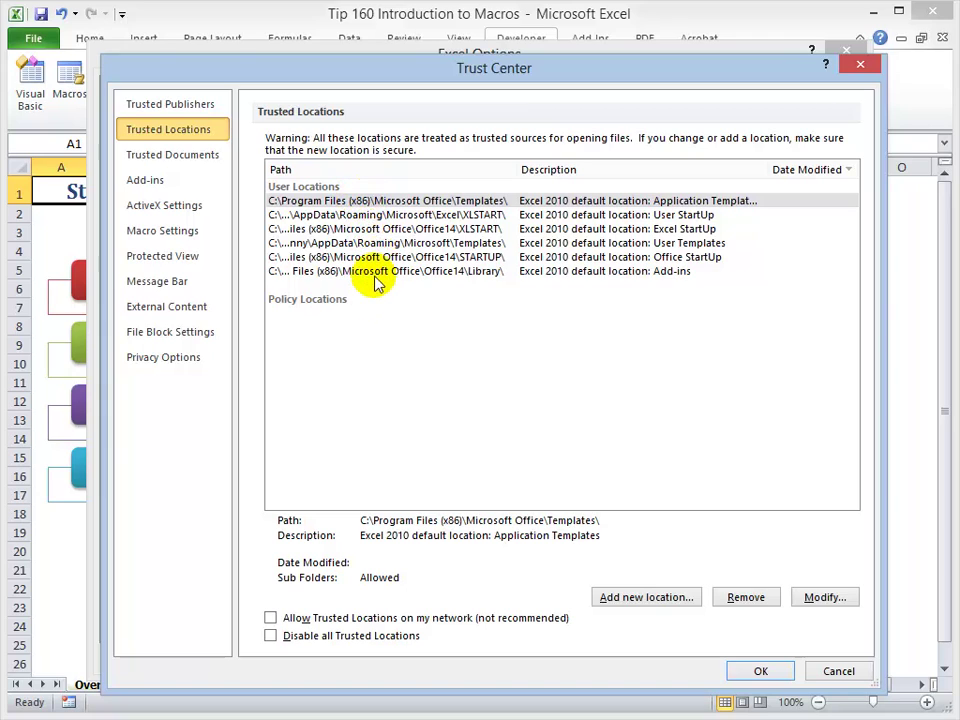
left_click(643, 600)
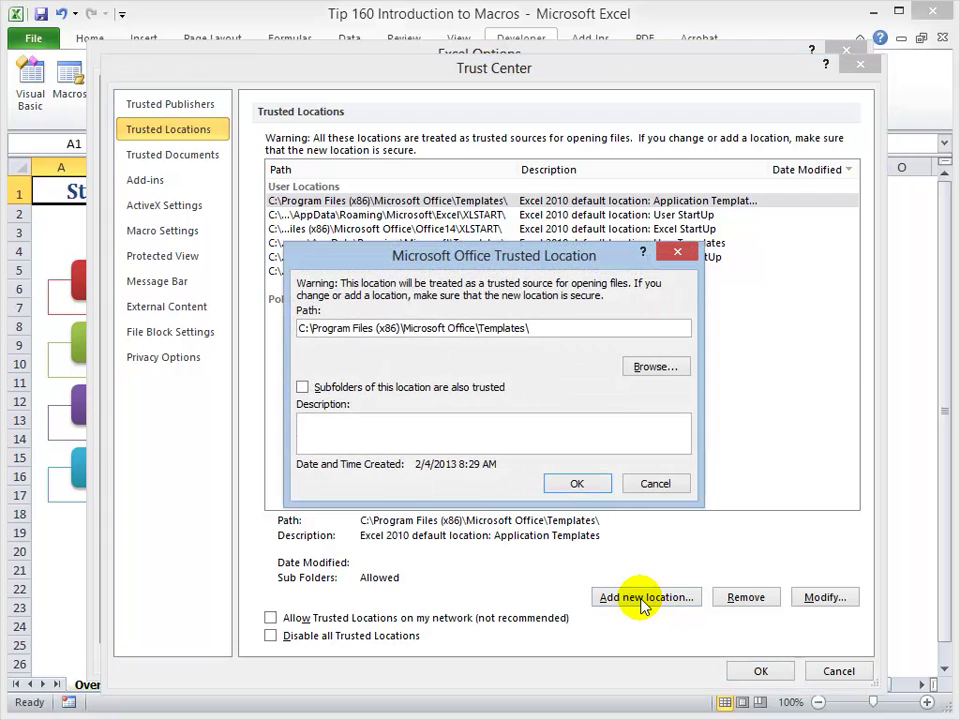
left_click(650, 372)
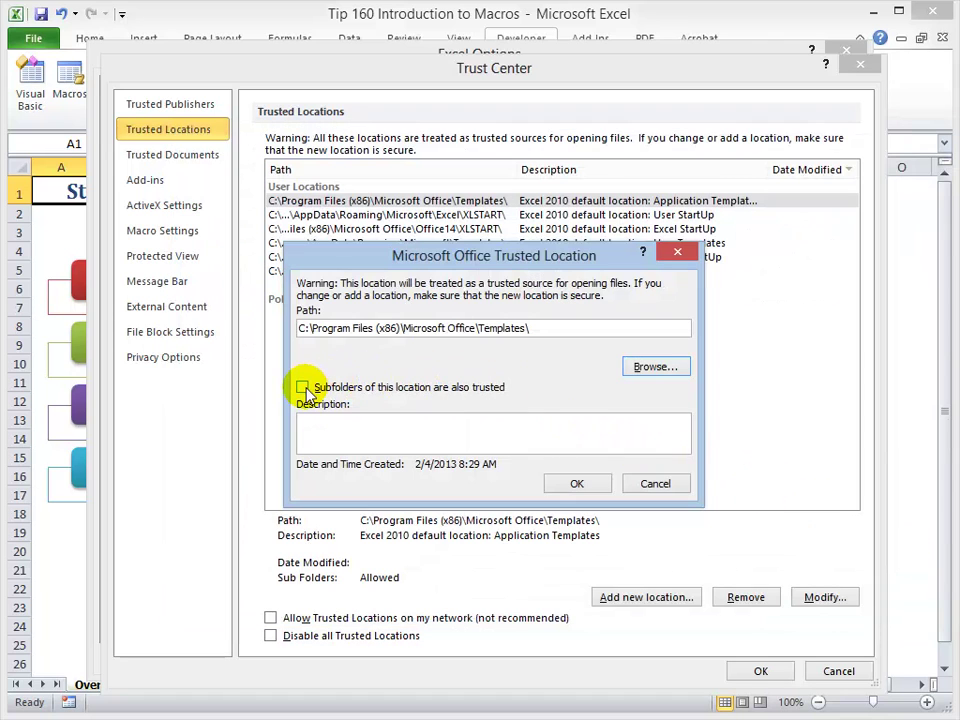
left_click(302, 388)
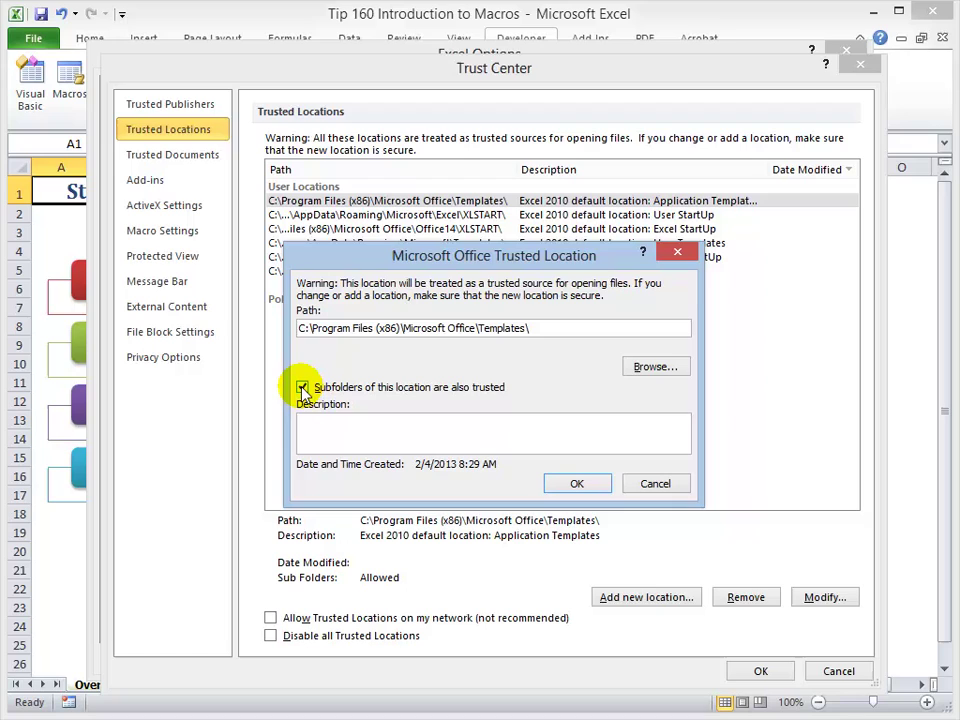
left_click(302, 388)
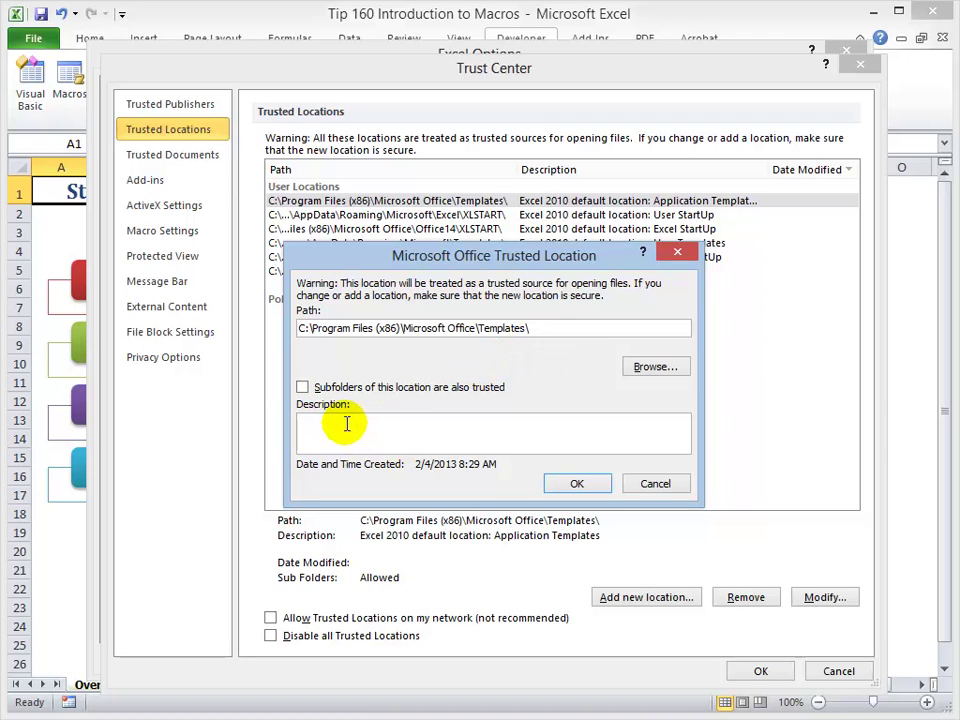
left_click(580, 484)
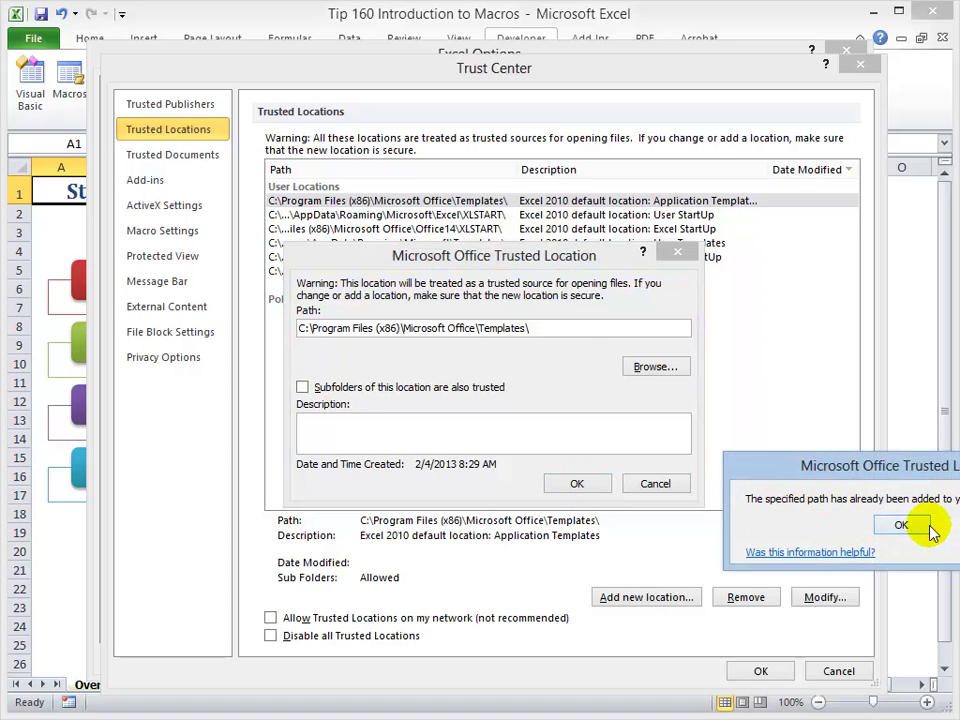
Dismiss the already-added warning and cancel out of Trust Center and Excel Options without changes.
left_click(906, 526)
left_click(652, 484)
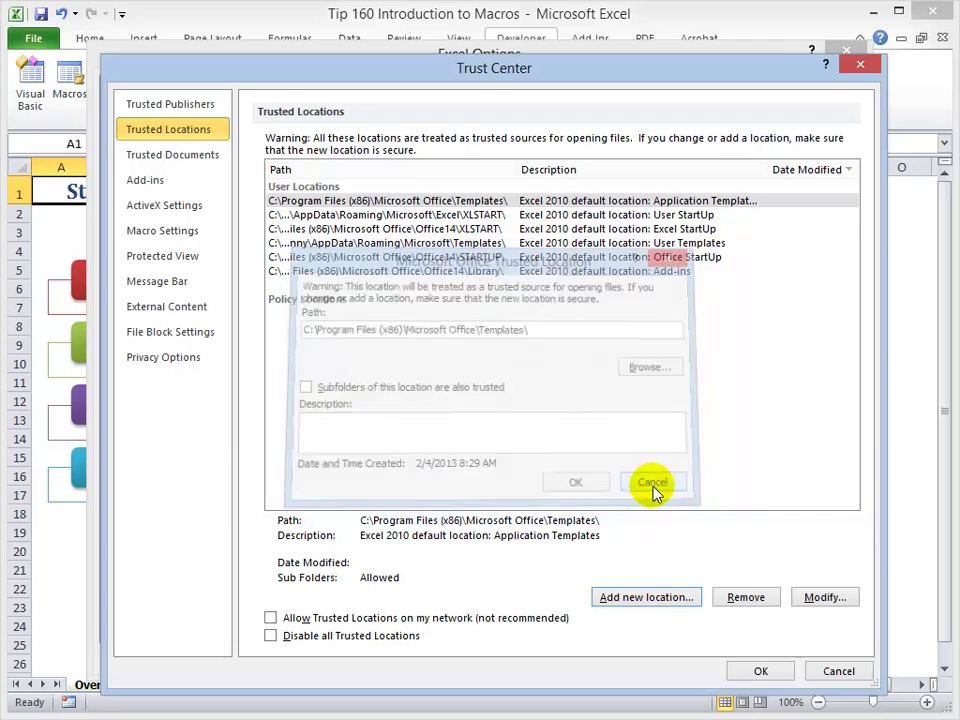
left_click(838, 671)
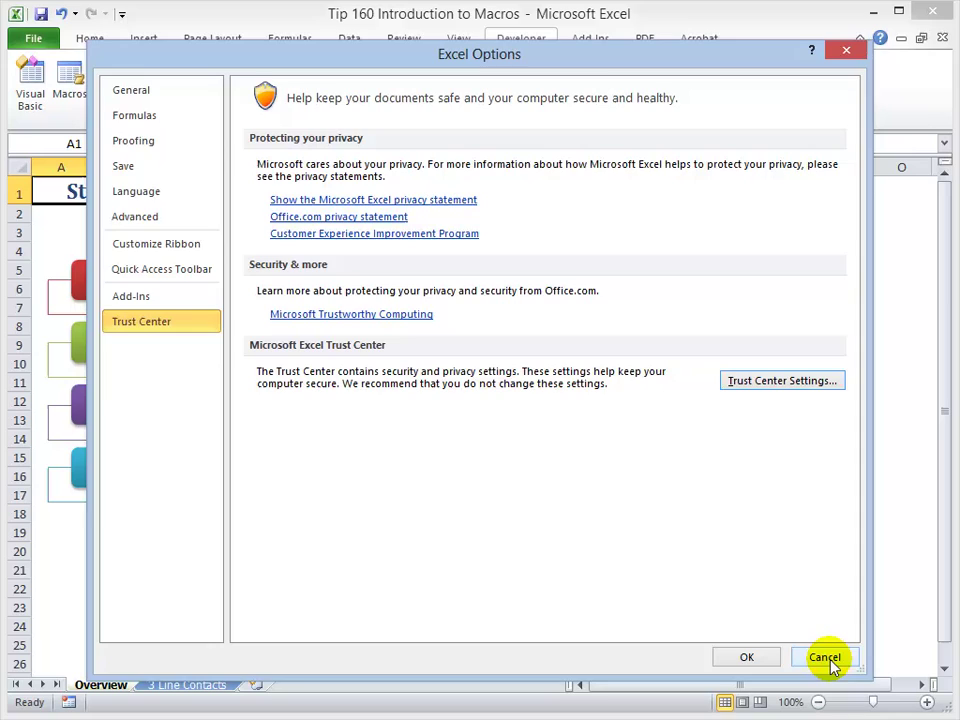
left_click(826, 658)
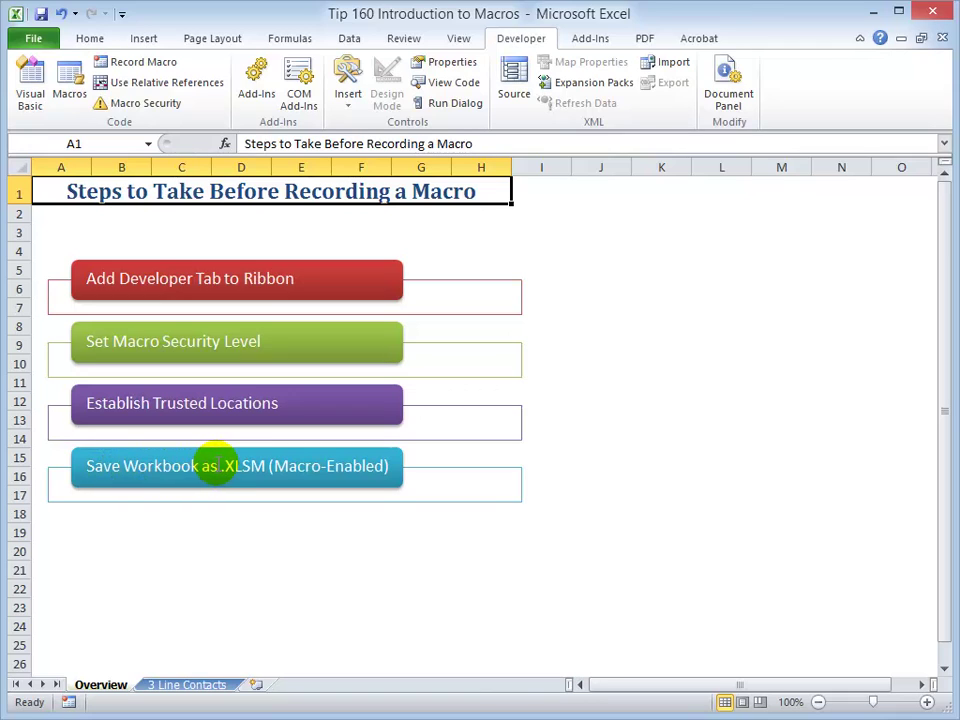
Save As Tip 160 Introduction to Macros with type Excel Macro-Enabled Workbook.
left_click(38, 41)
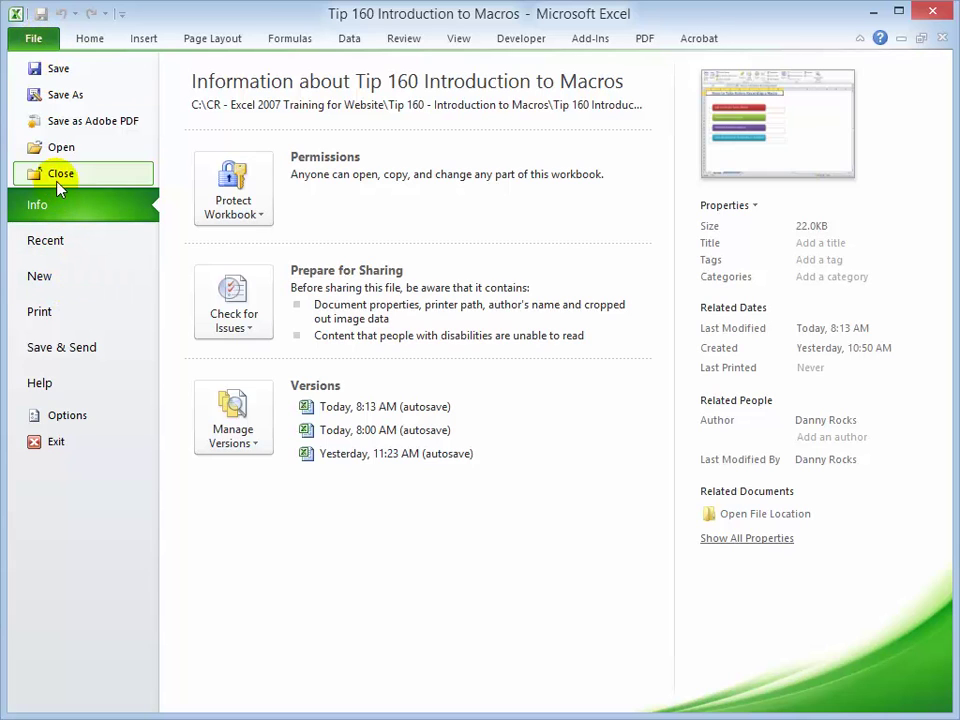
left_click(62, 97)
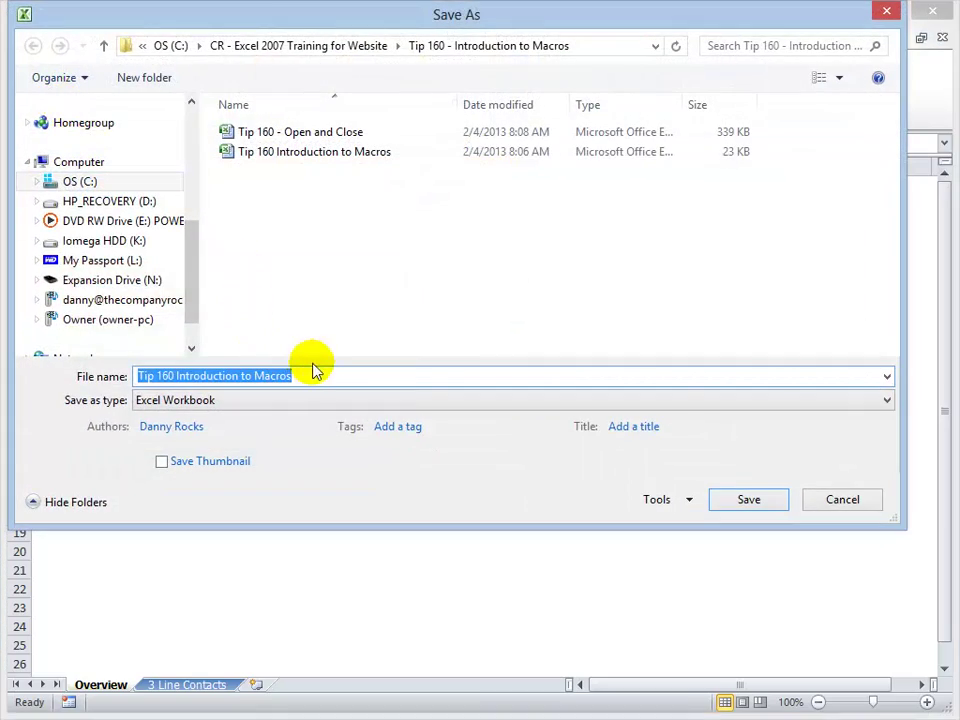
left_click(886, 401)
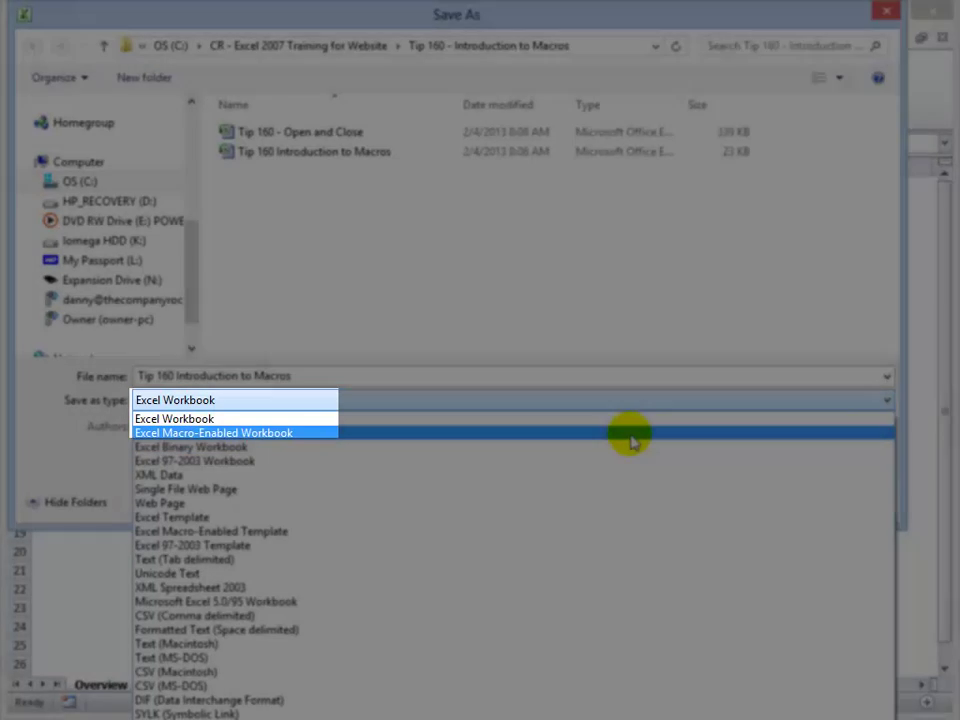
left_click(632, 437)
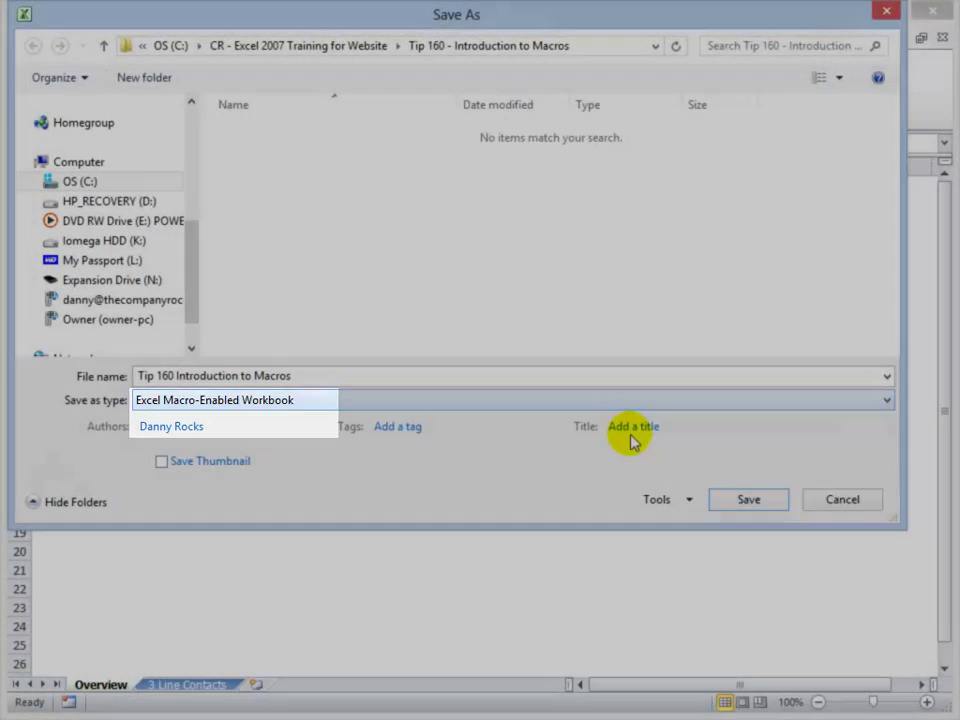
left_click(755, 500)
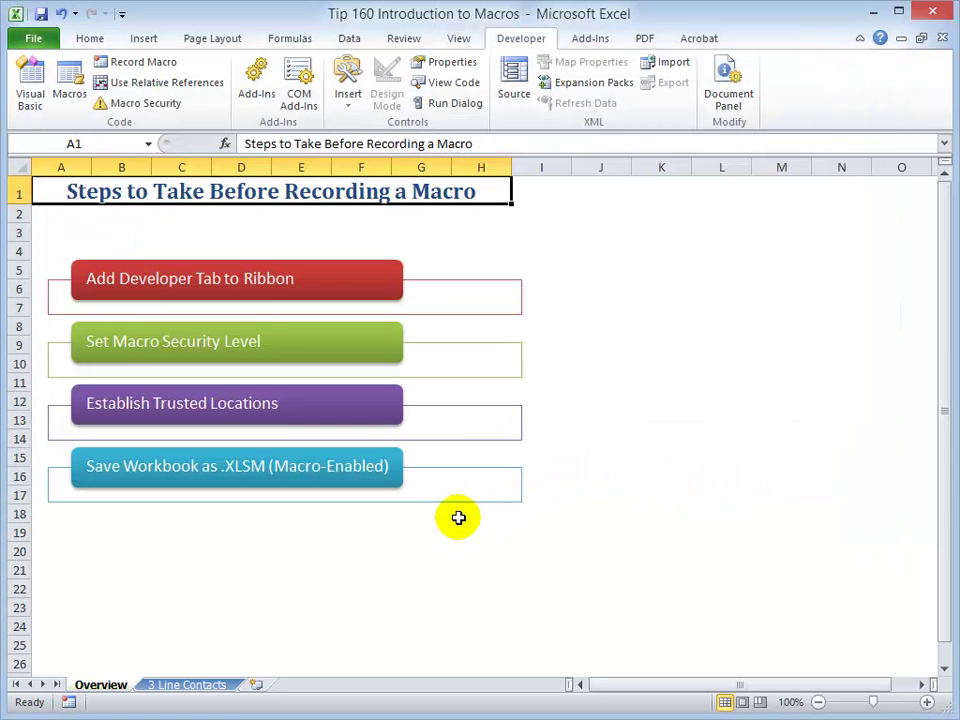
Show the 3 Line Contacts sheet, then the Pivot Tables DVD sheet of Tip 160 - Open and Close.
left_click(195, 686)
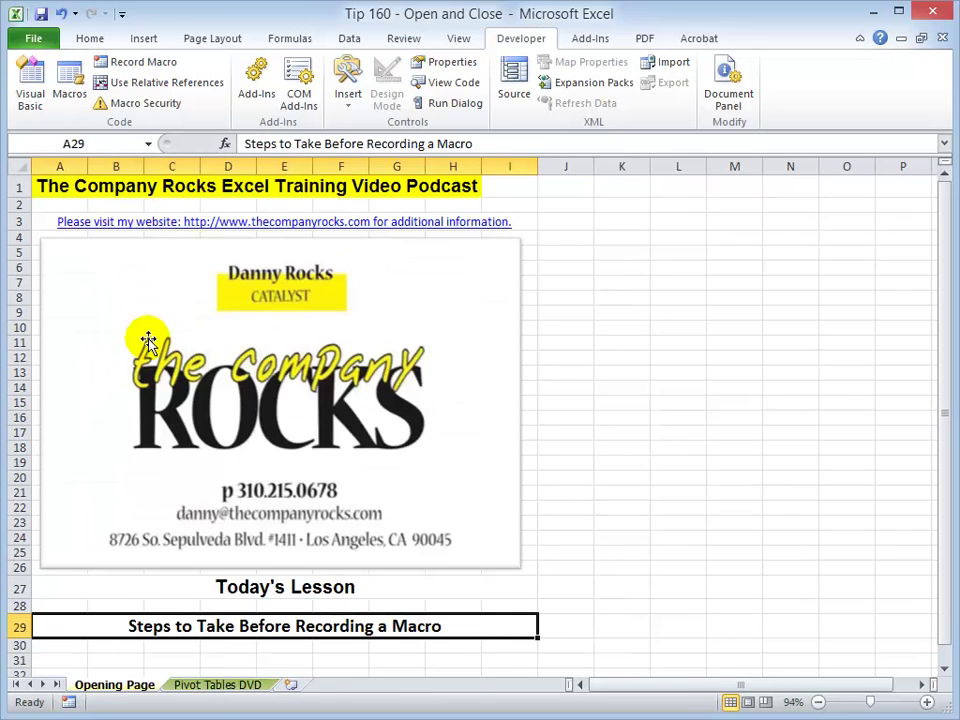
left_click(219, 690)
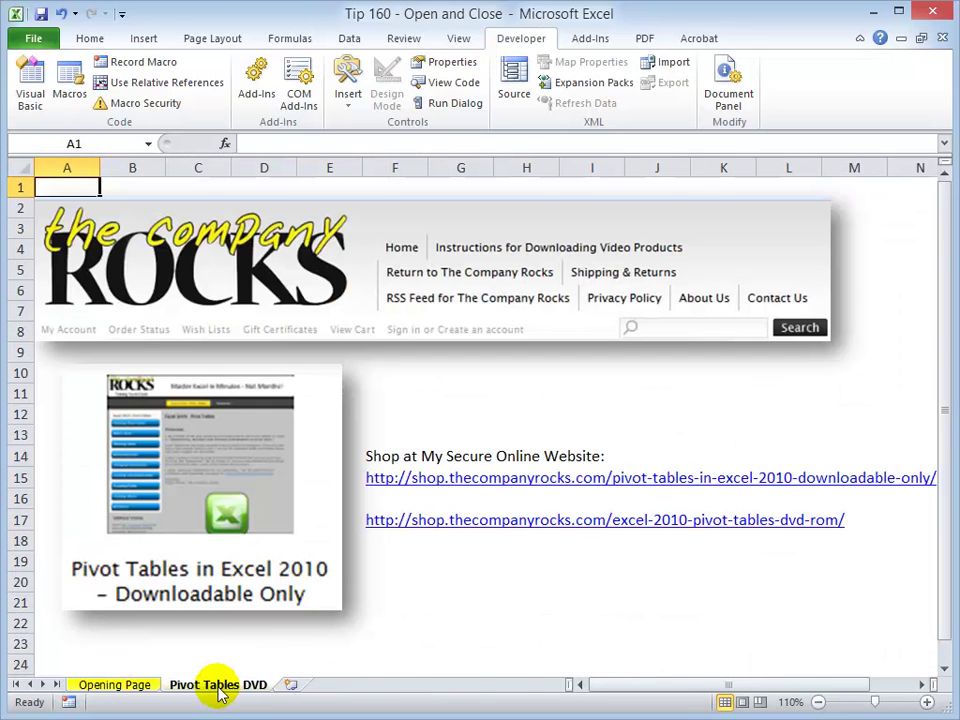